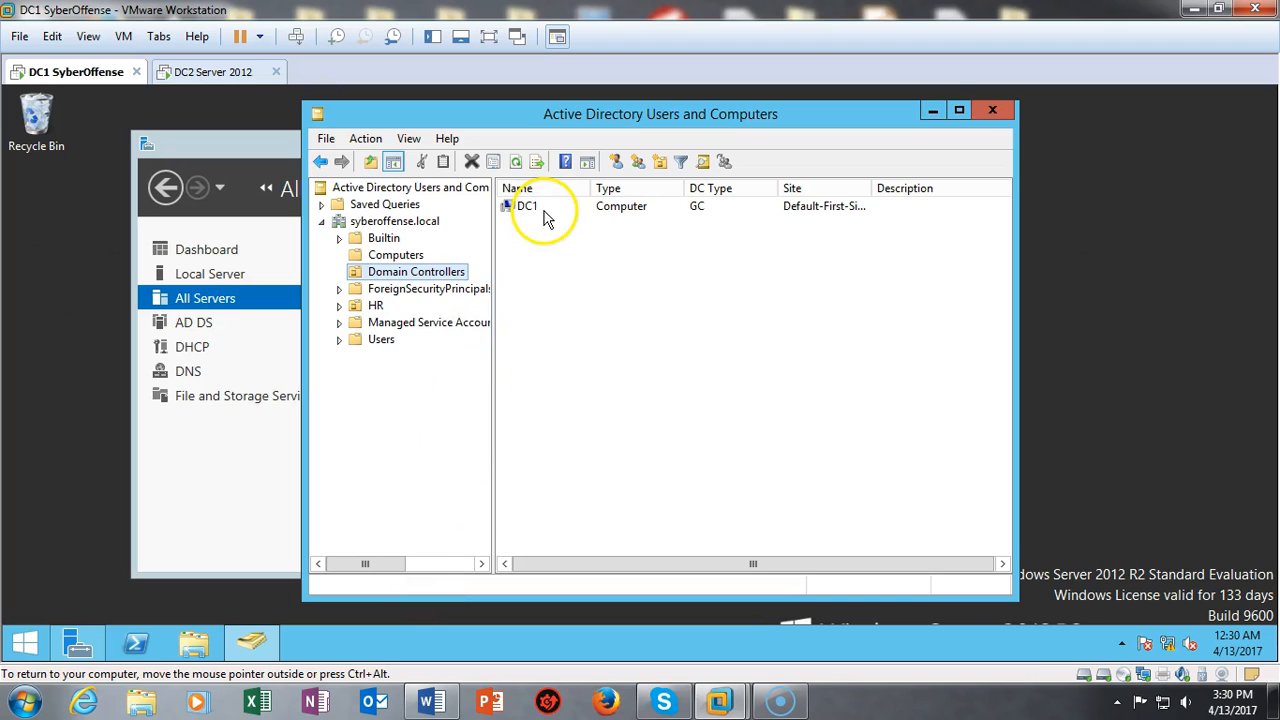
- Check the DC2 computer account's properties in the Computers container, then close Active Directory Users and Computers
{"action": "left_click", "coordinate": [395, 255]}
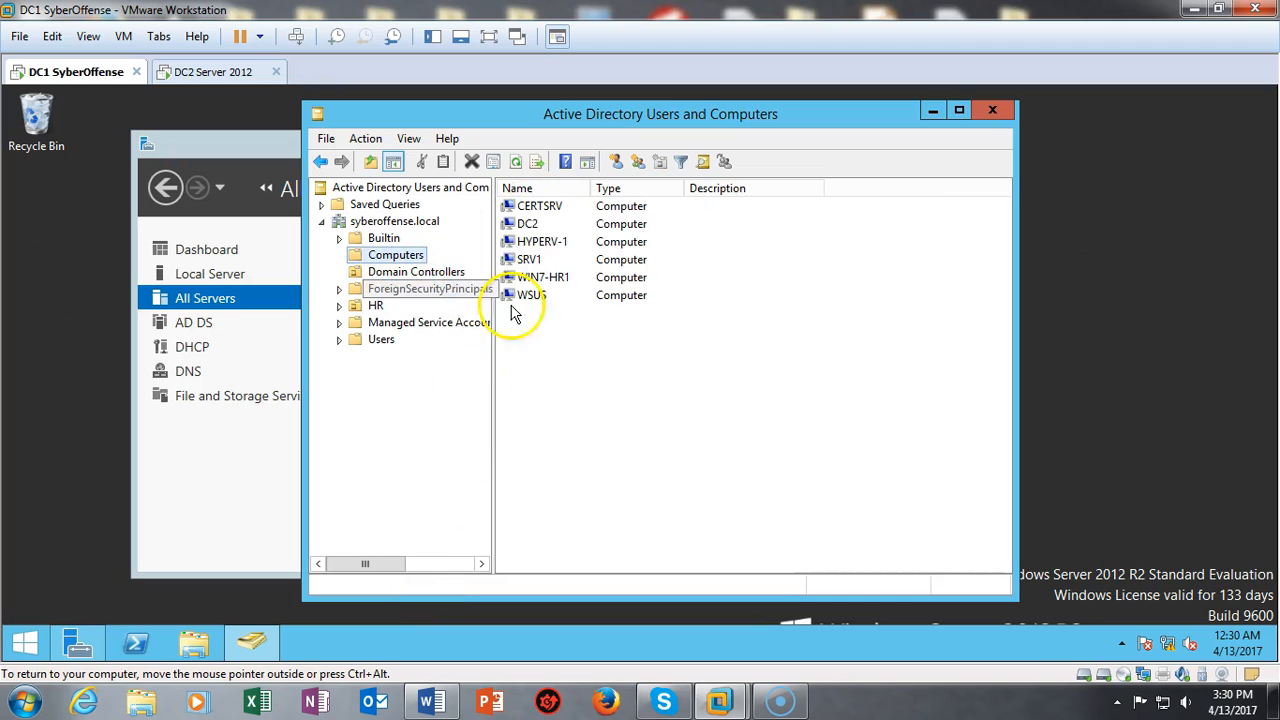
{"action": "double_click", "coordinate": [527, 225]}
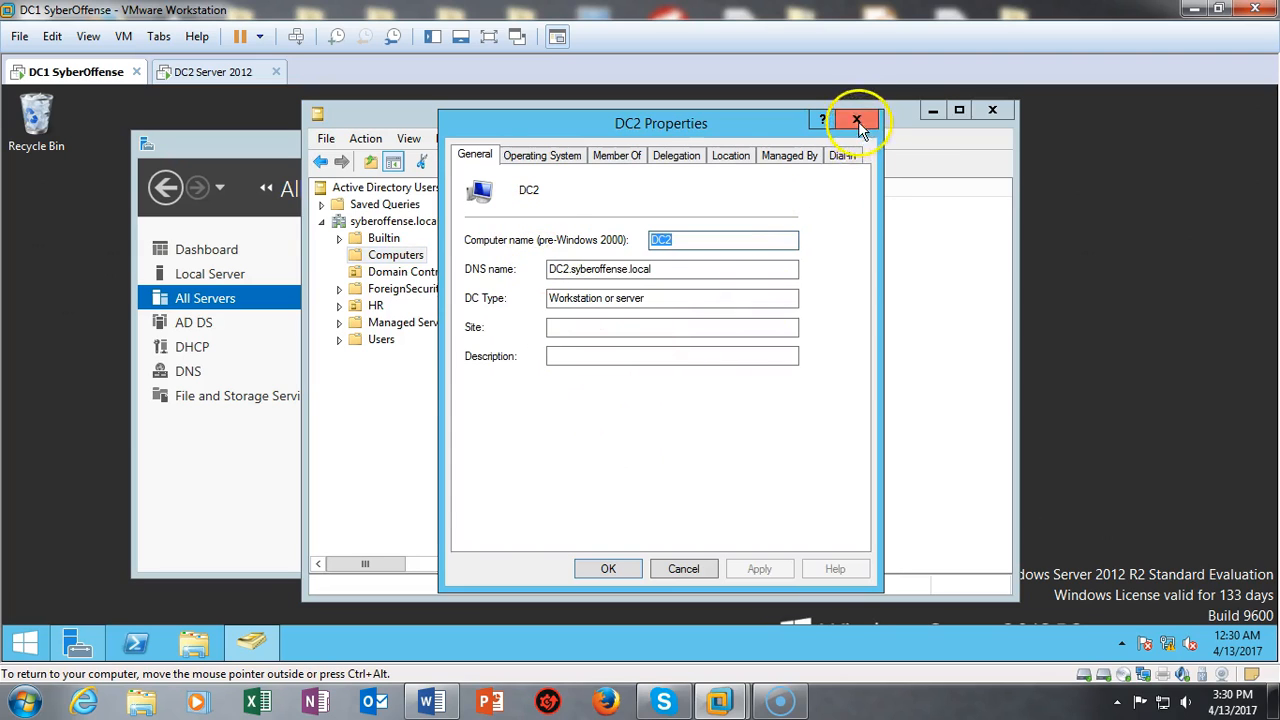
{"action": "left_click", "coordinate": [857, 121]}
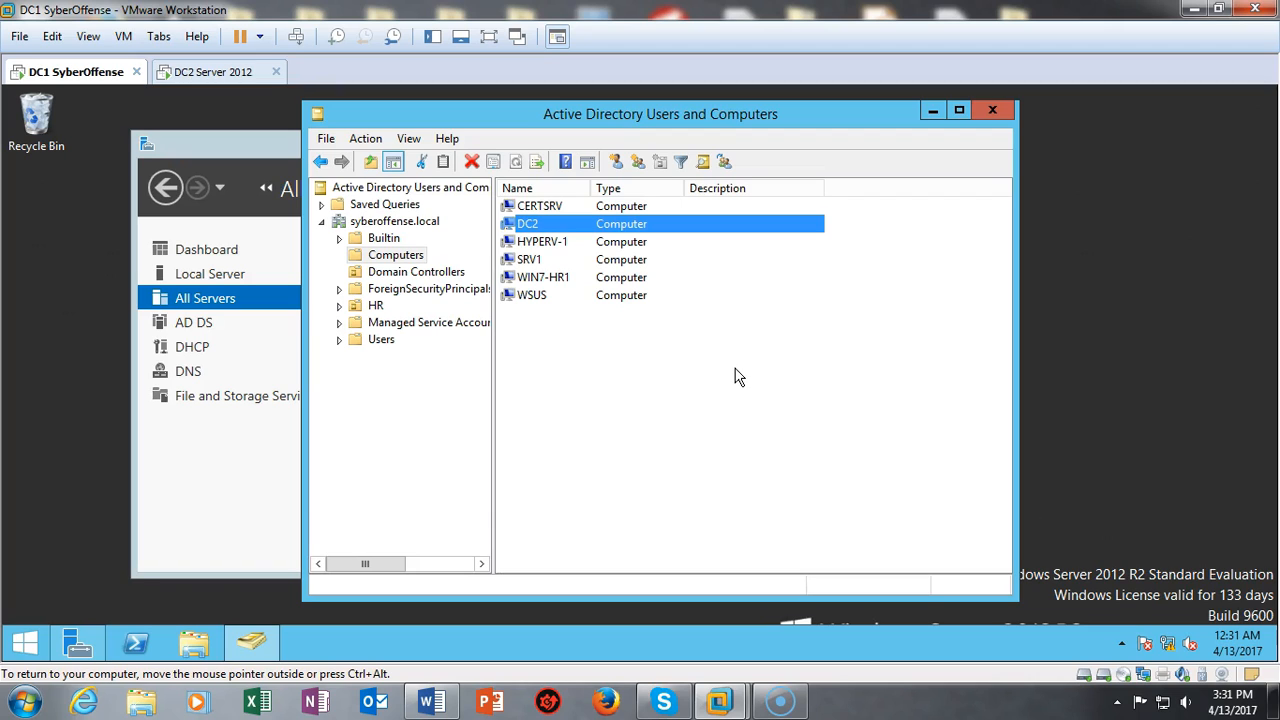
{"action": "left_click", "coordinate": [24, 367]}
{"action": "left_click", "coordinate": [983, 110]}
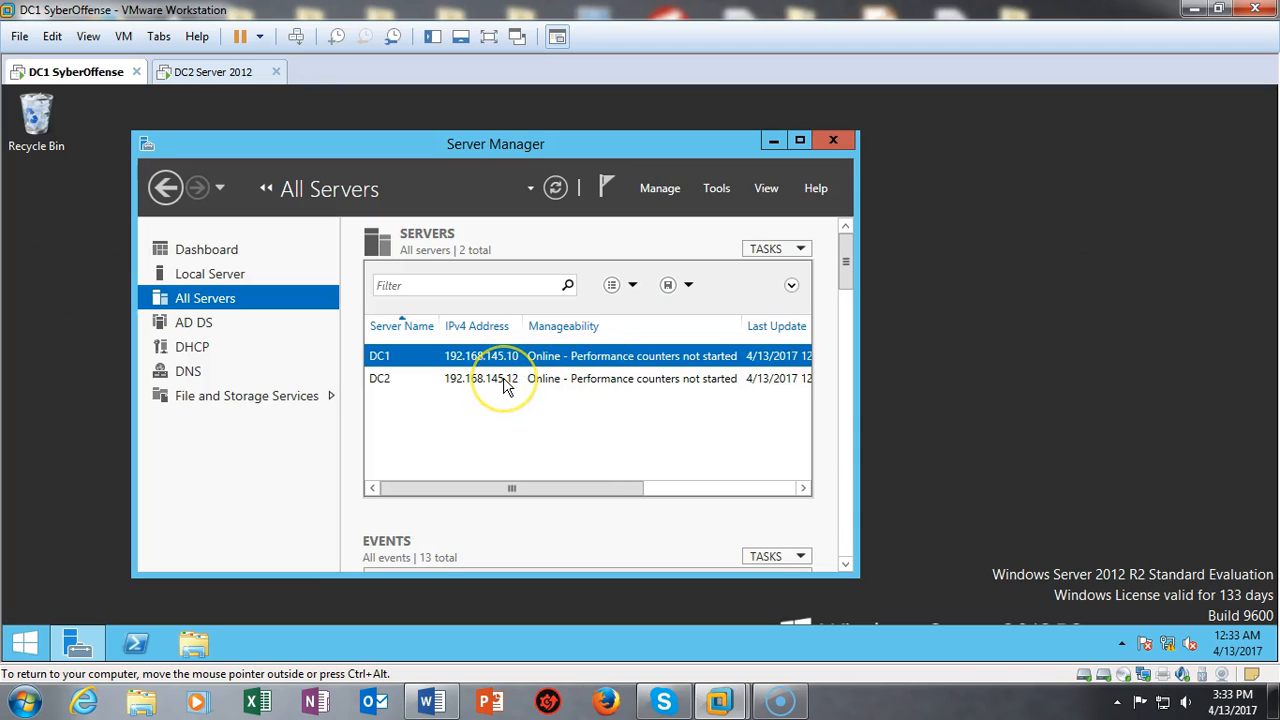
- Start adding roles and features with a role-based installation, choosing DC2.syberoffense.local as the destination server
{"action": "left_click", "coordinate": [660, 188]}
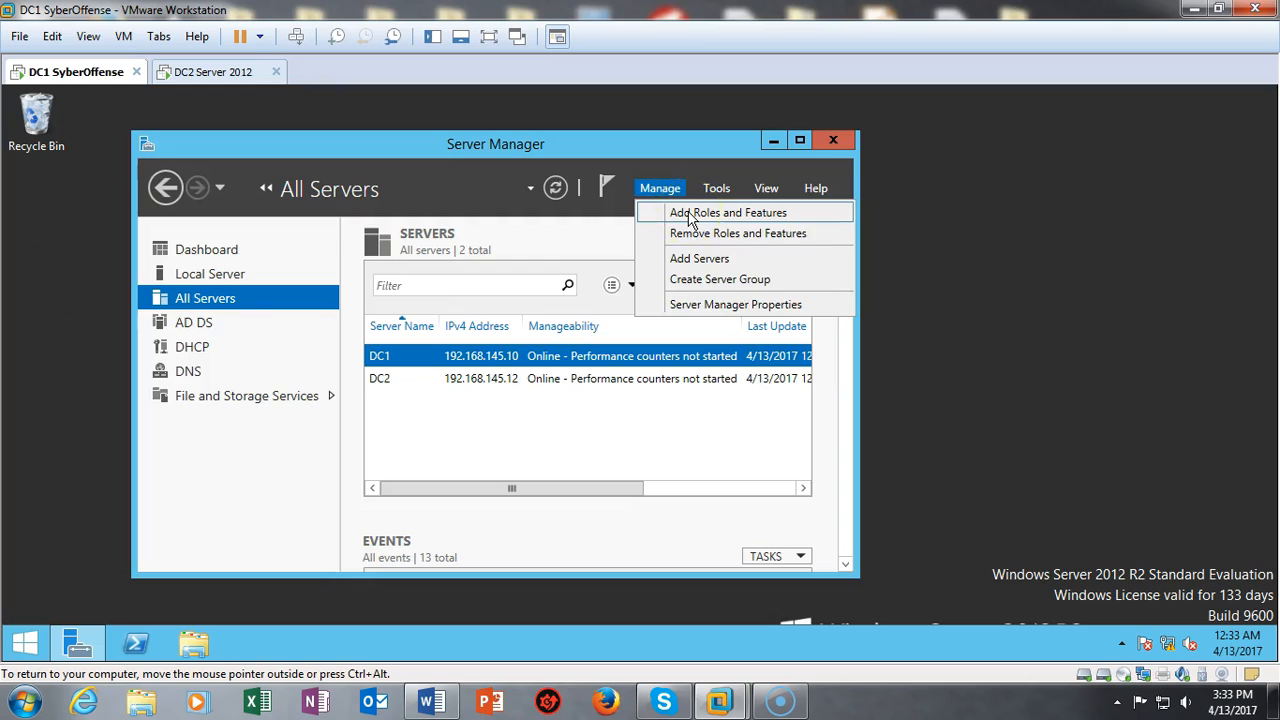
{"action": "left_click", "coordinate": [690, 214]}
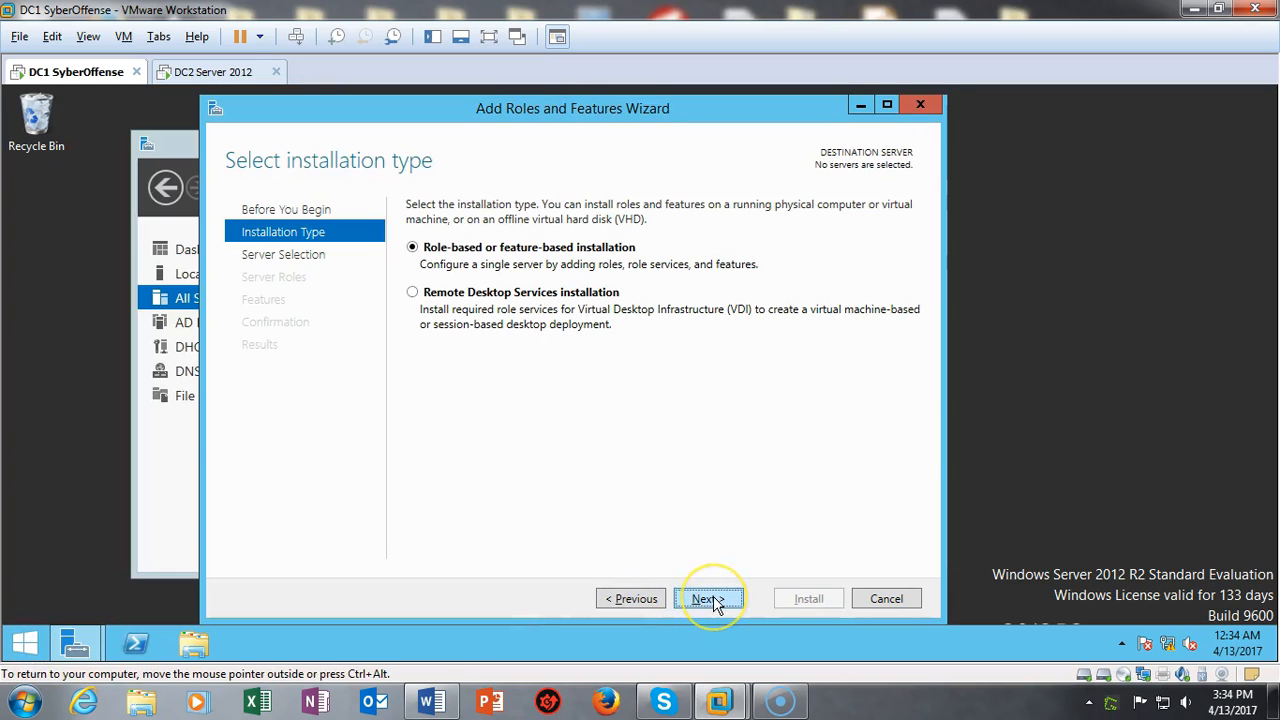
{"action": "left_click", "coordinate": [713, 598]}
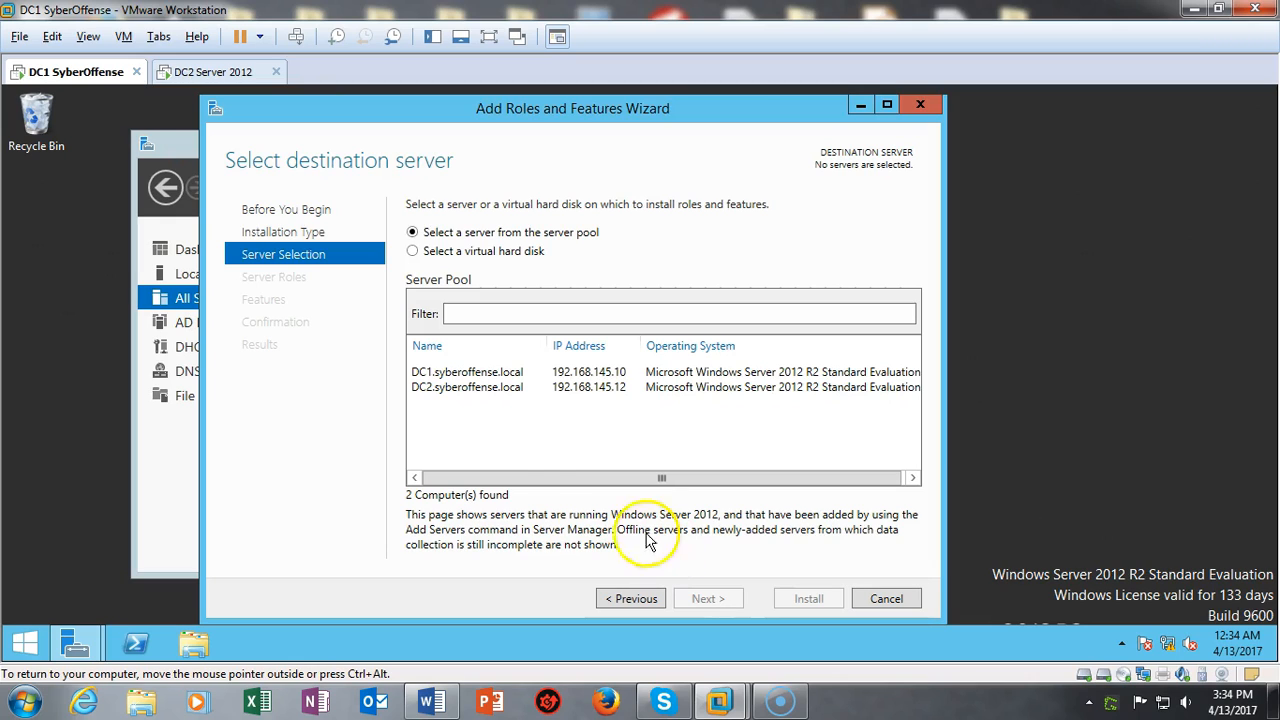
{"action": "left_click", "coordinate": [468, 387]}
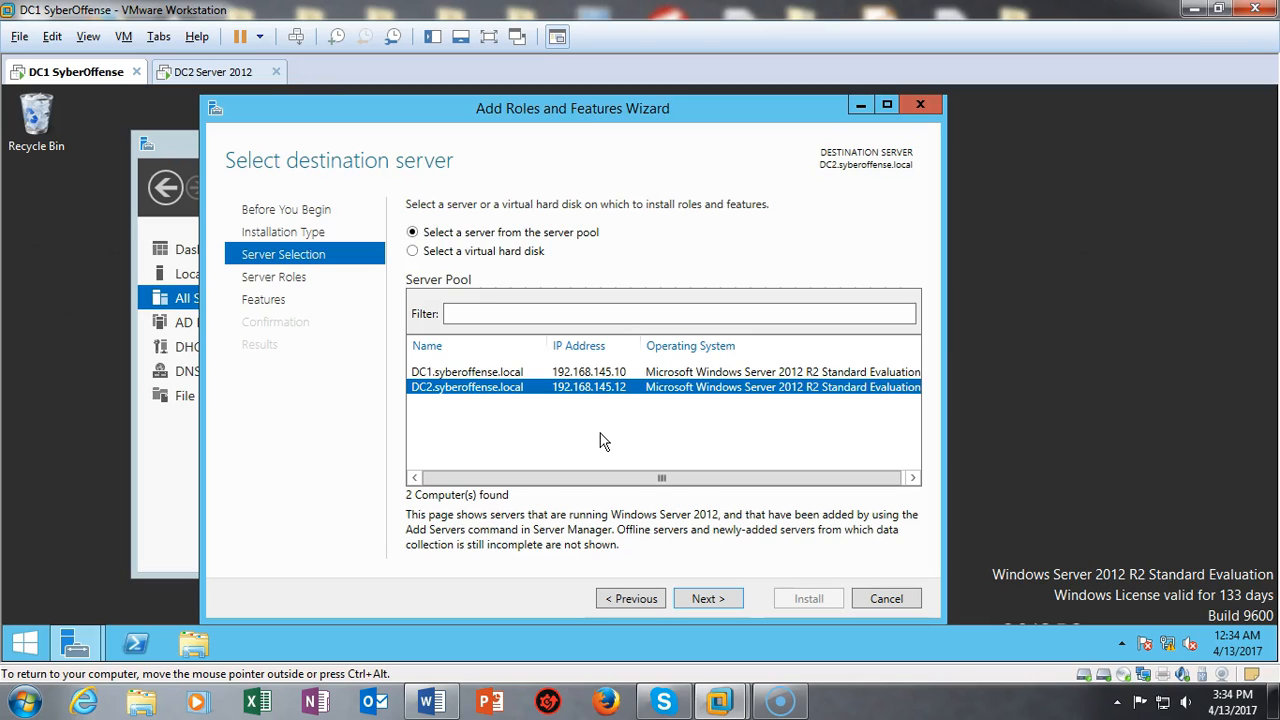
{"action": "left_click", "coordinate": [705, 598]}
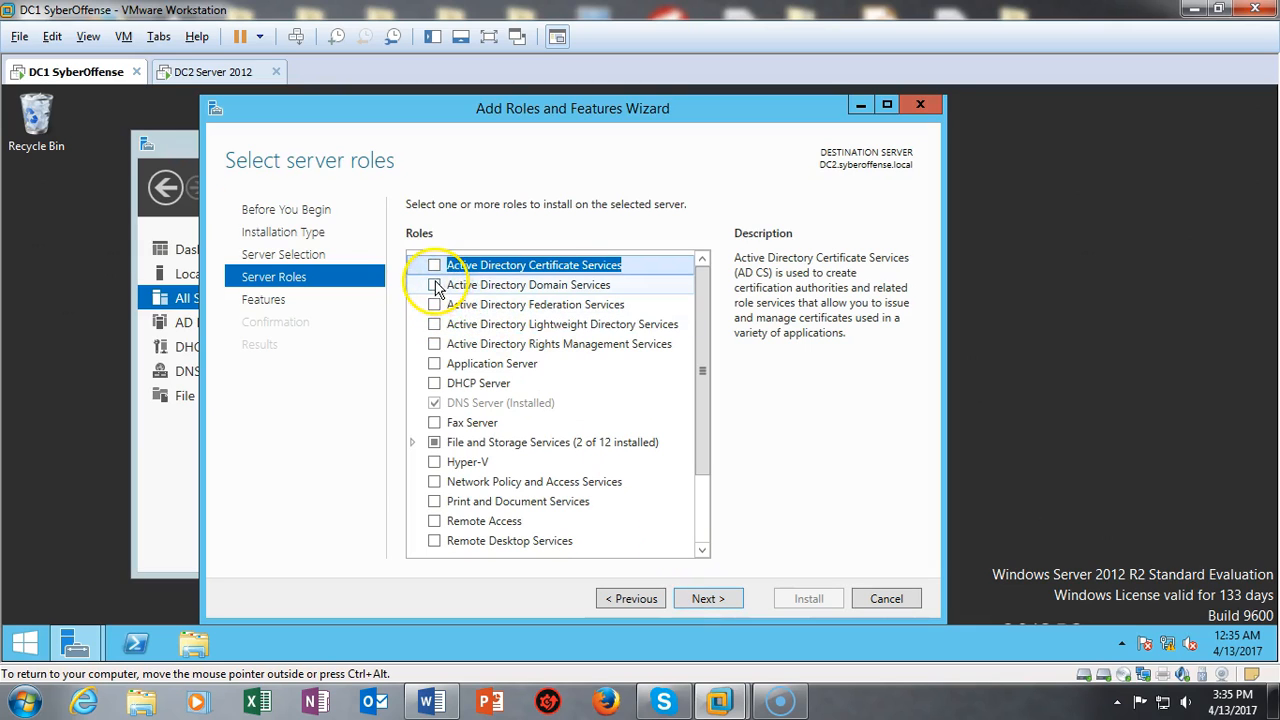
- Install the Active Directory Domain Services role with its required features on DC2 and close the wizard
{"action": "left_click", "coordinate": [434, 285]}
{"action": "left_click", "coordinate": [628, 445]}
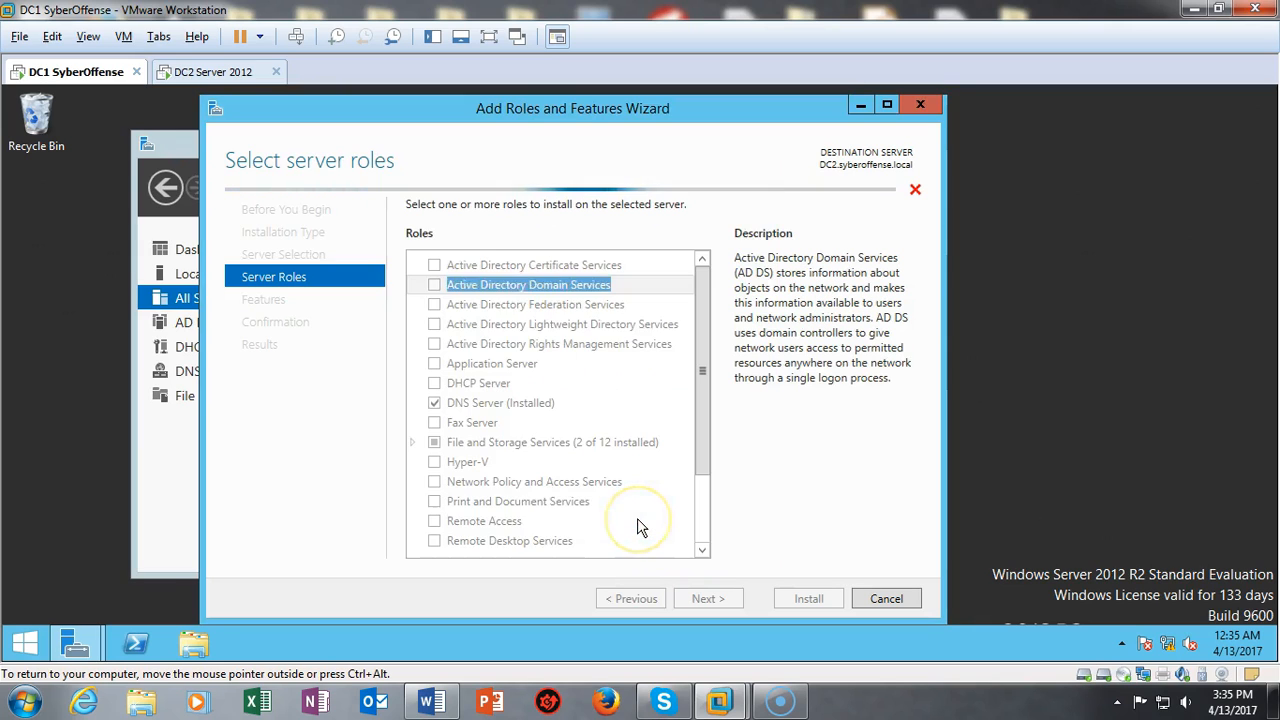
{"action": "left_click", "coordinate": [705, 600]}
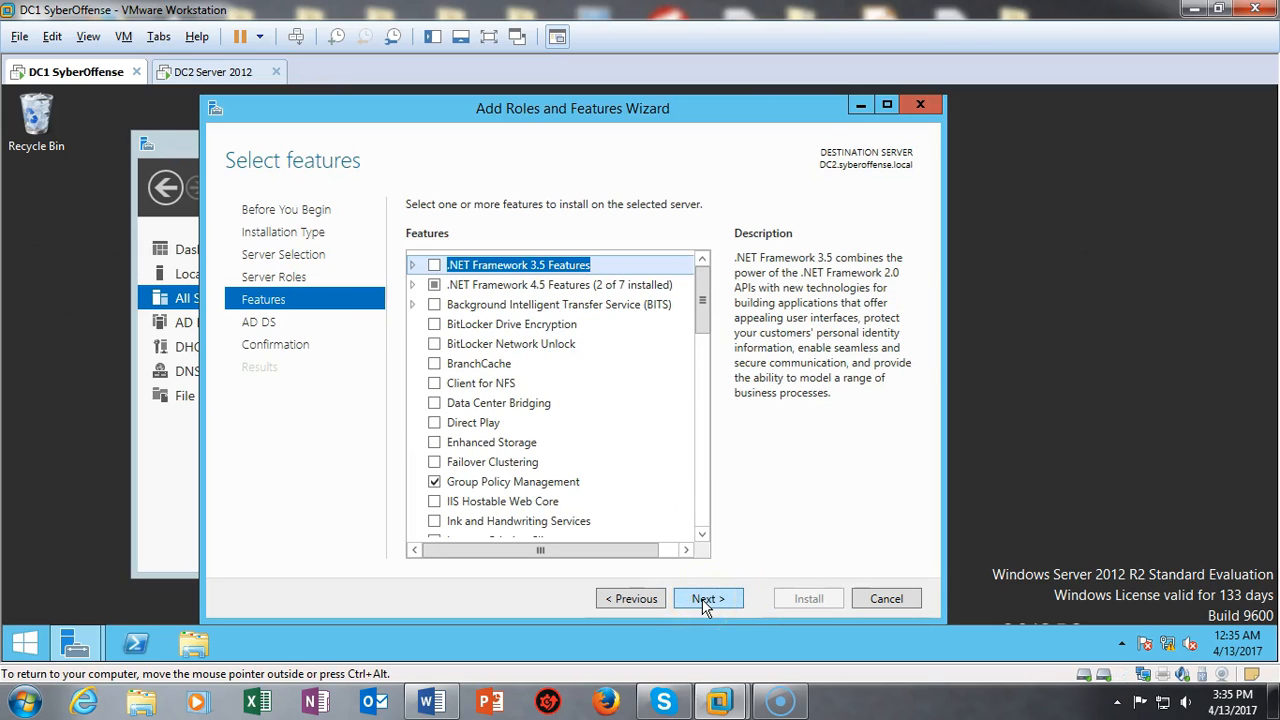
{"action": "left_click", "coordinate": [705, 600]}
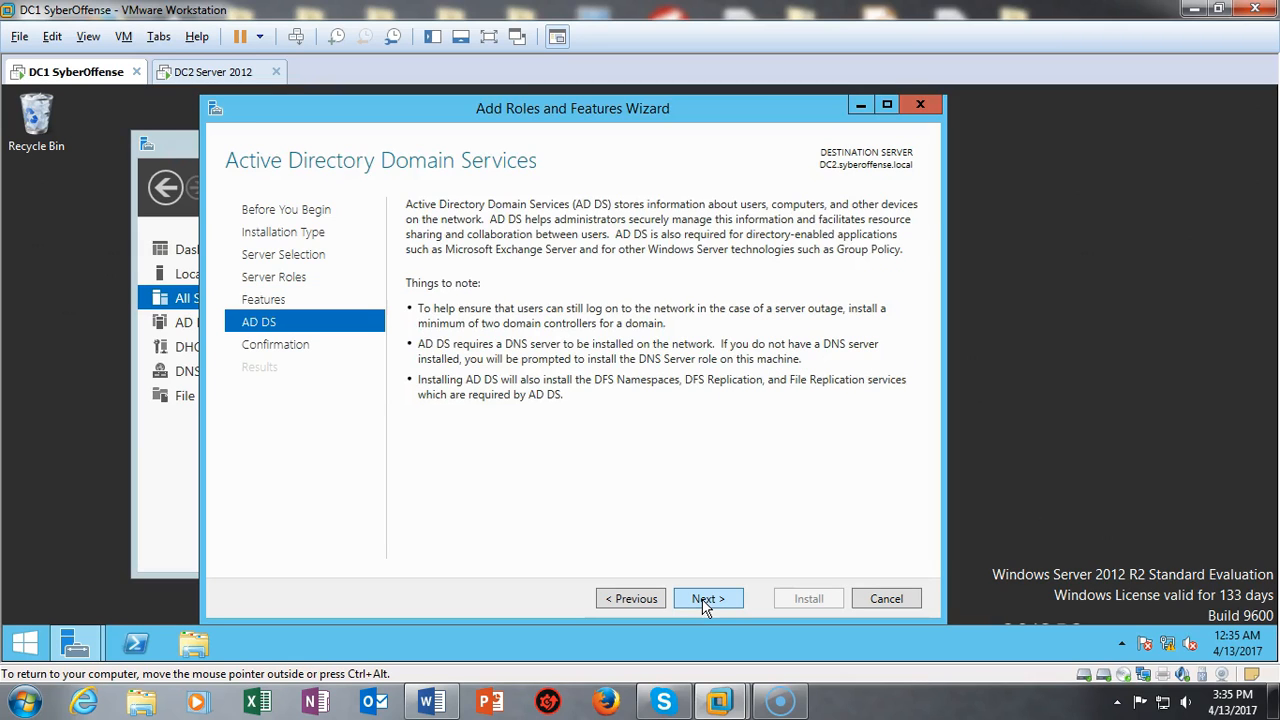
{"action": "left_click", "coordinate": [705, 600]}
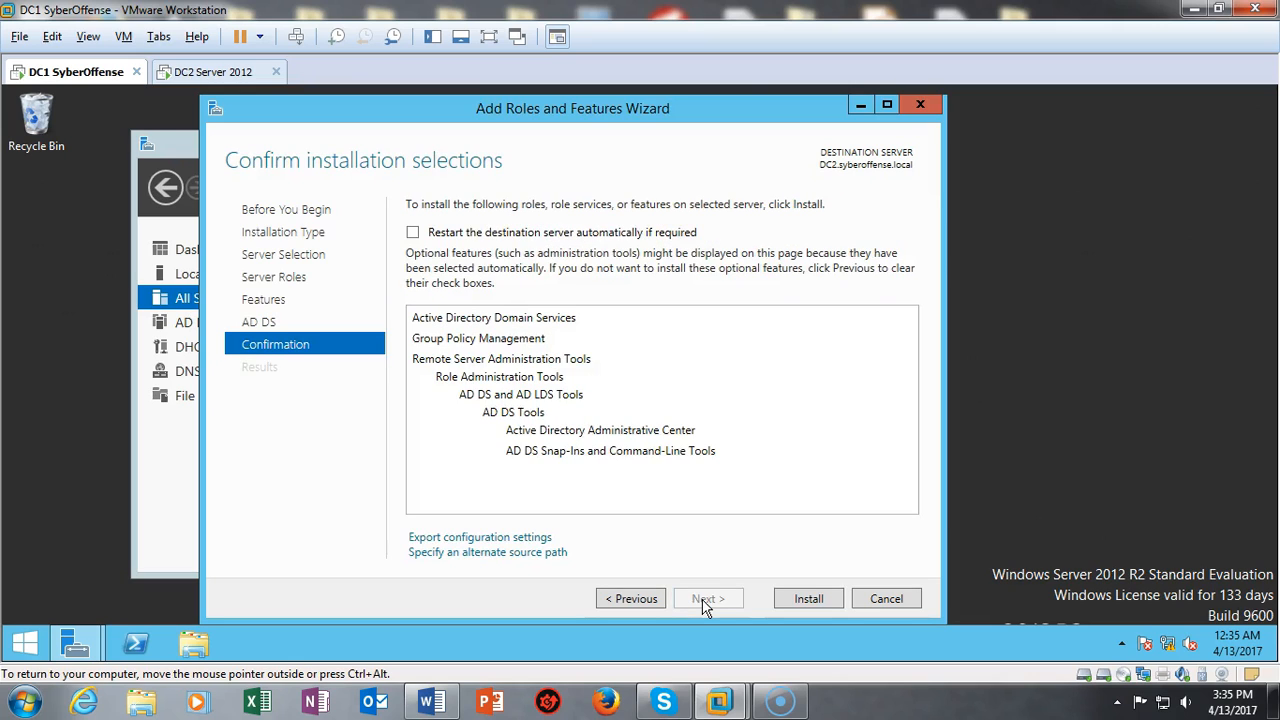
{"action": "left_click", "coordinate": [808, 600]}
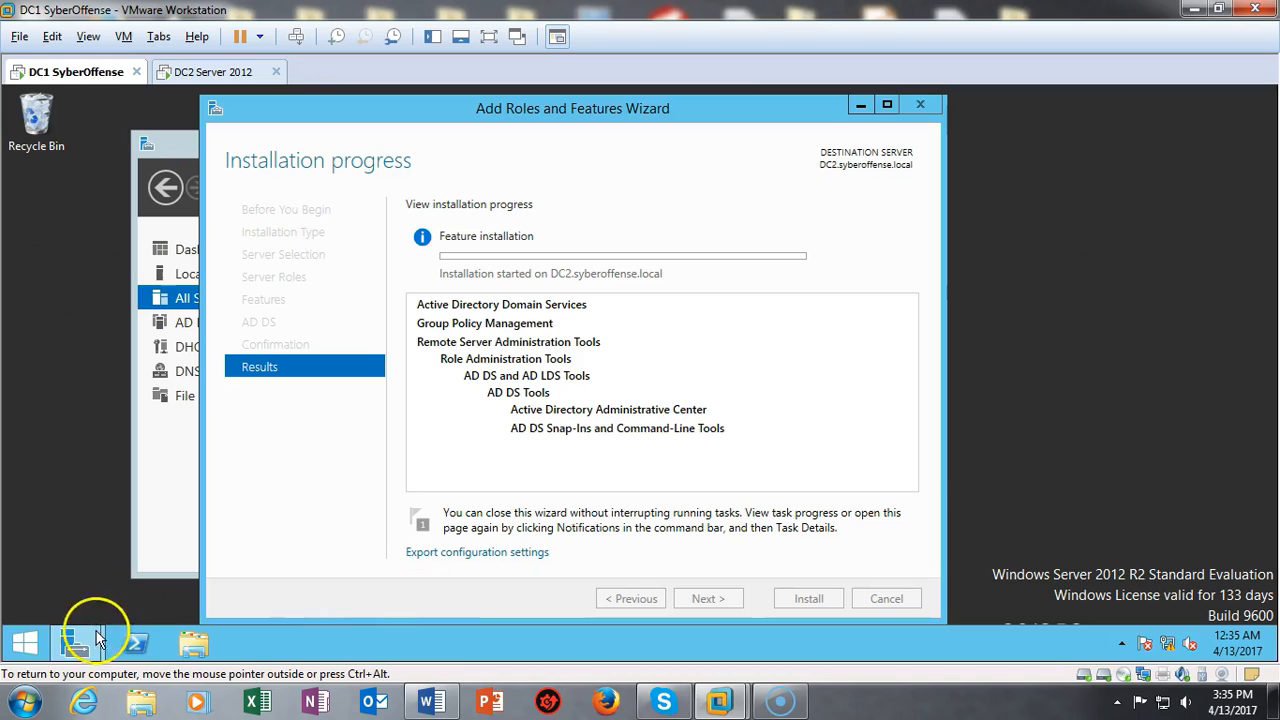
{"action": "mouse_move", "coordinate": [58, 645]}
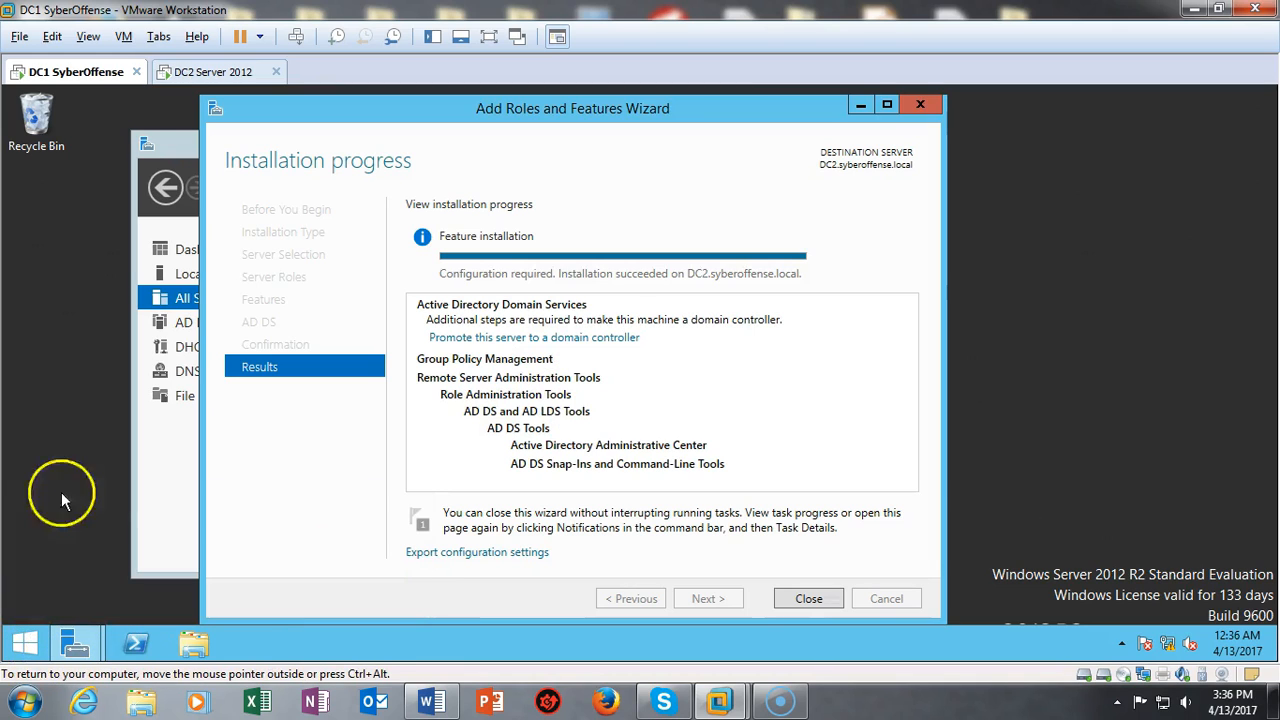
{"action": "left_click", "coordinate": [808, 598]}
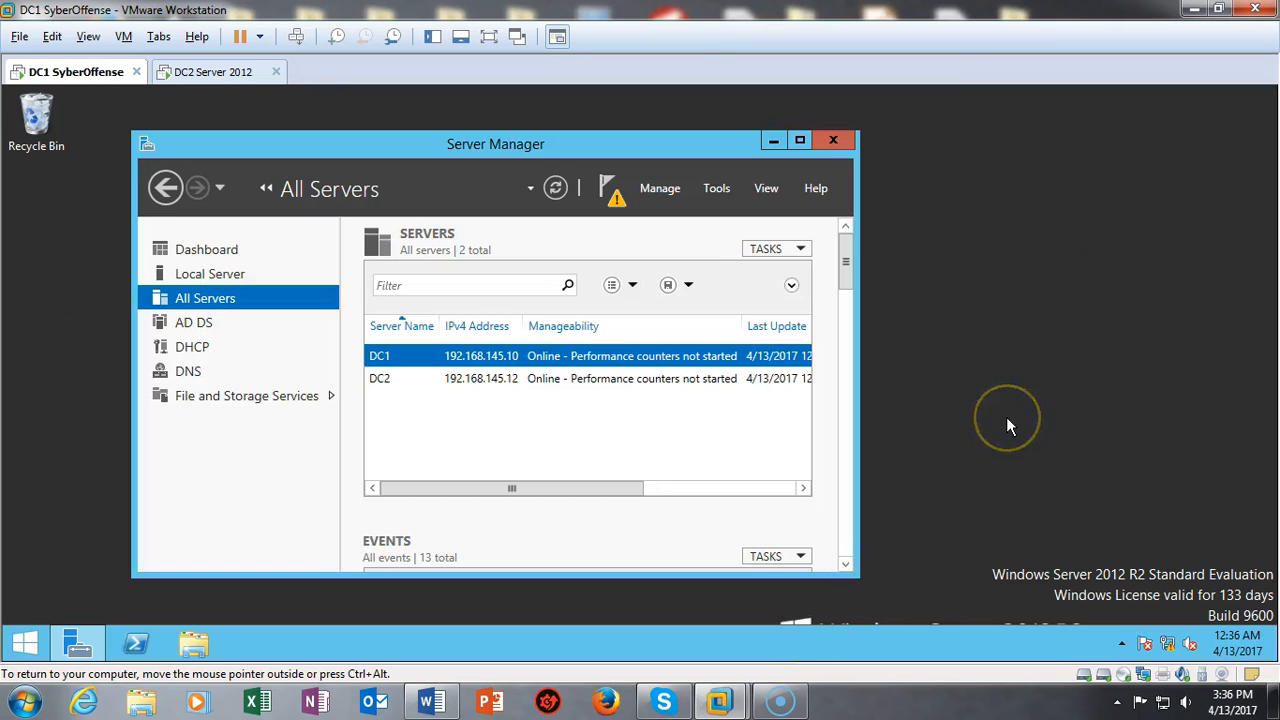
- Start promoting DC2 to a domain controller, adding it to the existing domain syberoffense.local with the offered credentials
{"action": "left_click", "coordinate": [616, 201]}
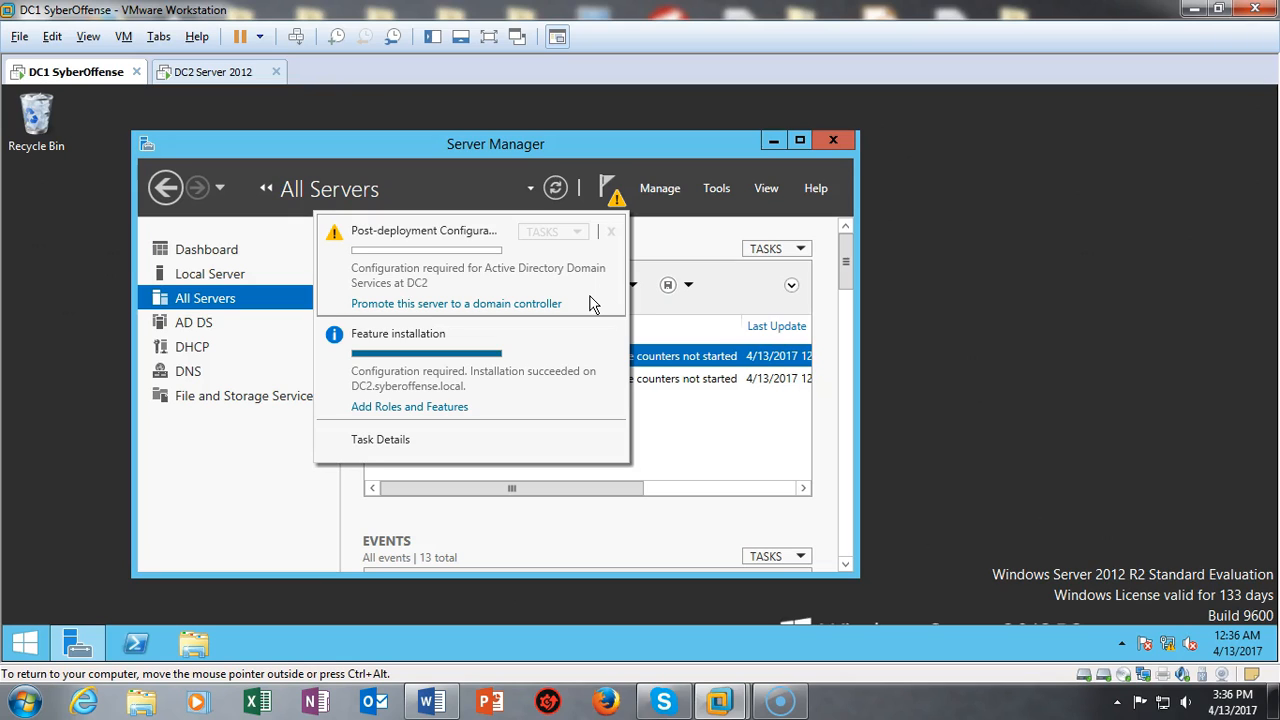
{"action": "left_click", "coordinate": [533, 304]}
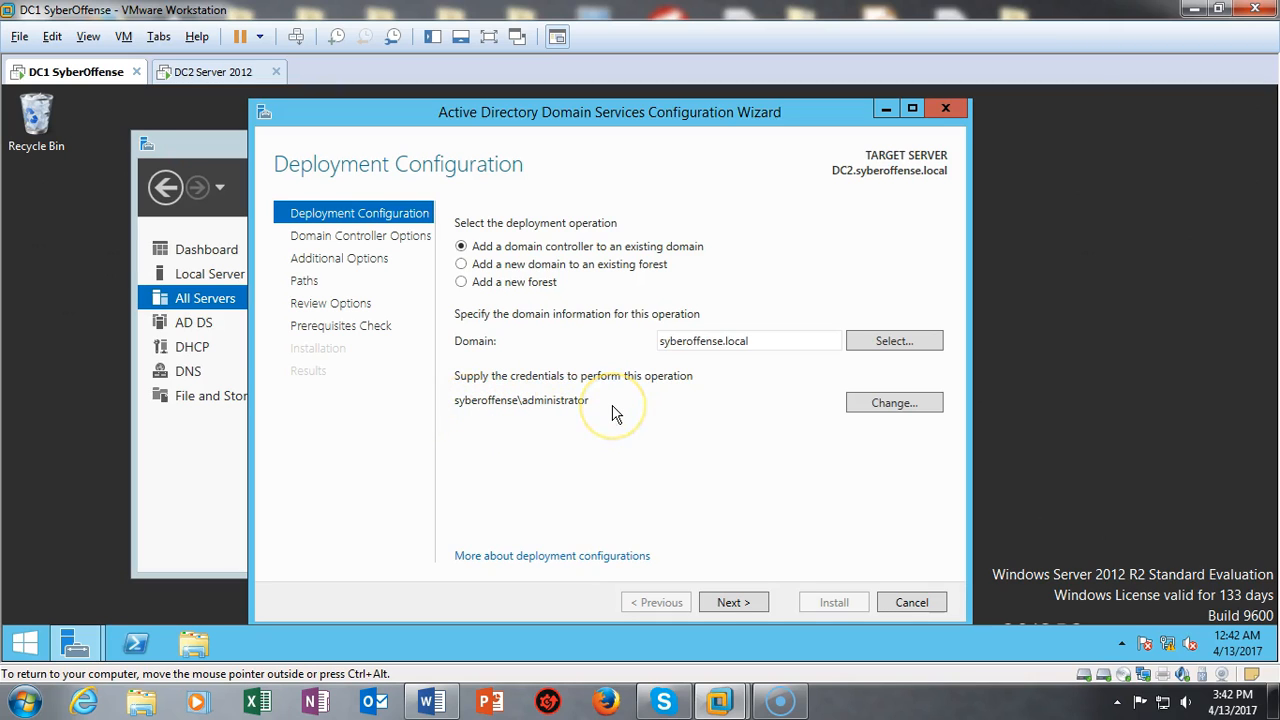
{"action": "left_click", "coordinate": [734, 602]}
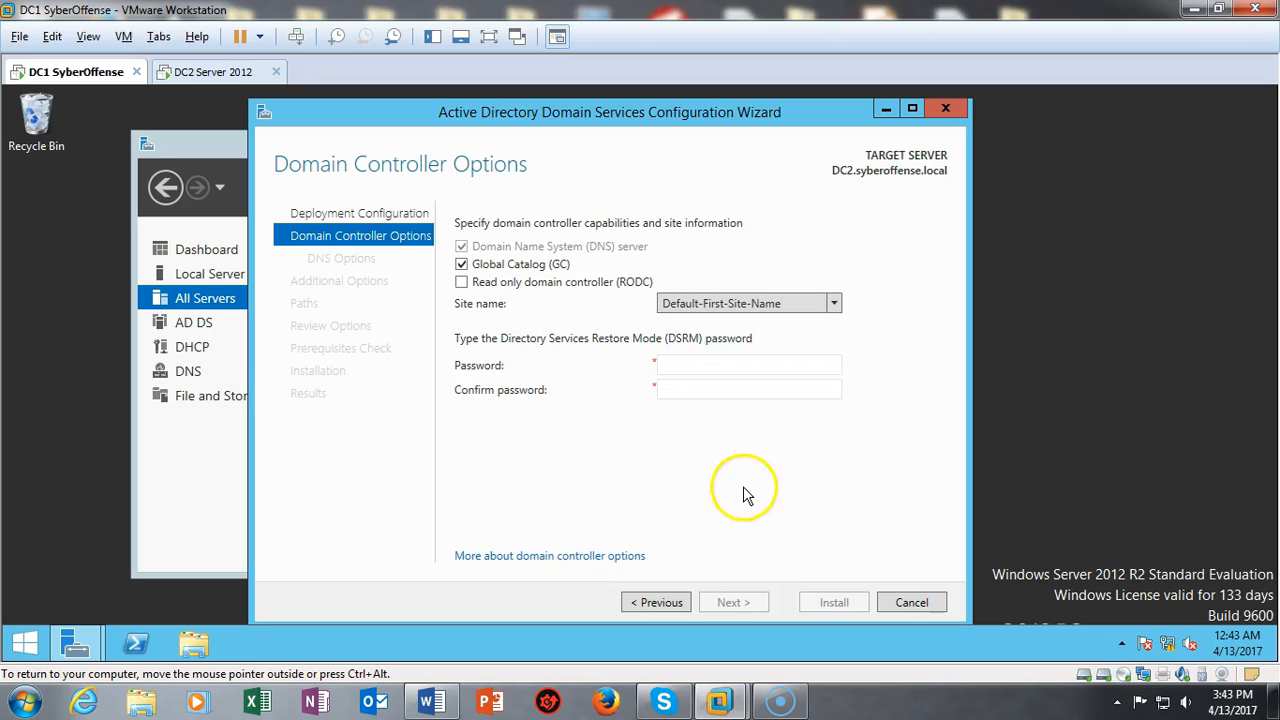
- Enter and confirm the Directory Services Restore Mode password, keeping the default domain controller options
{"action": "left_click", "coordinate": [669, 362]}
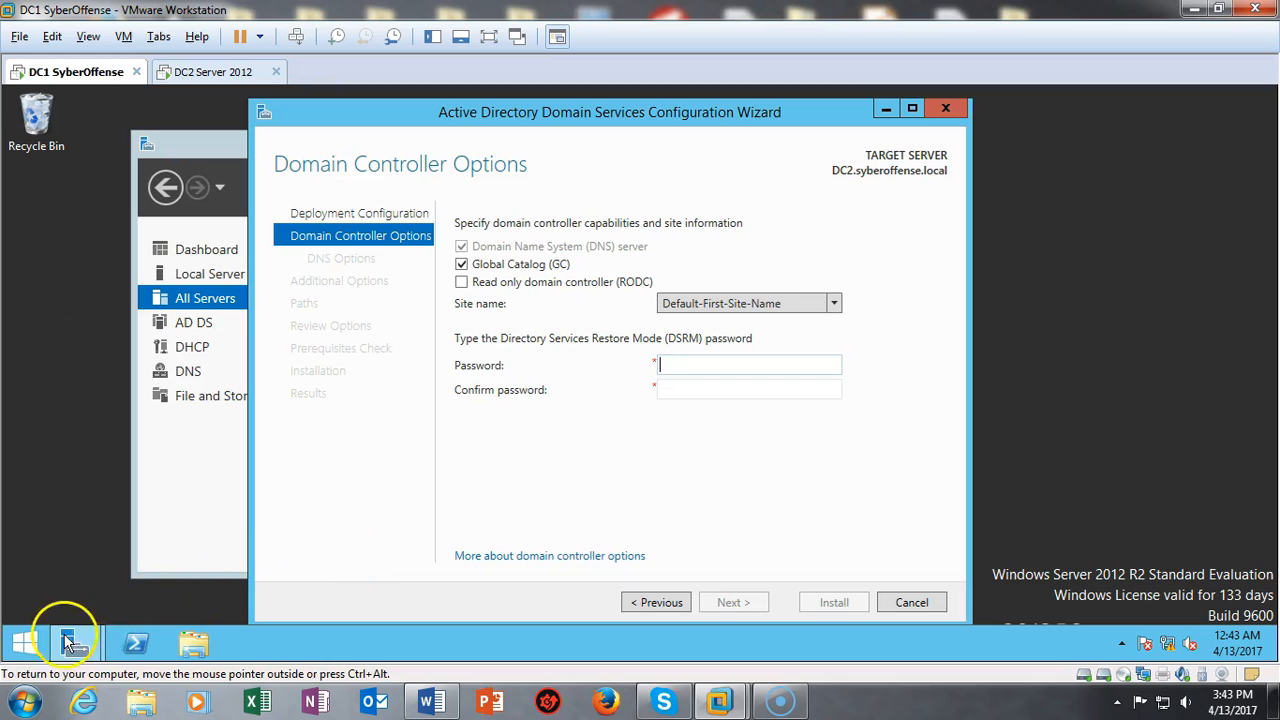
{"action": "type", "text": "************"}
{"action": "key", "text": "Tab"}
{"action": "type", "text": "************"}
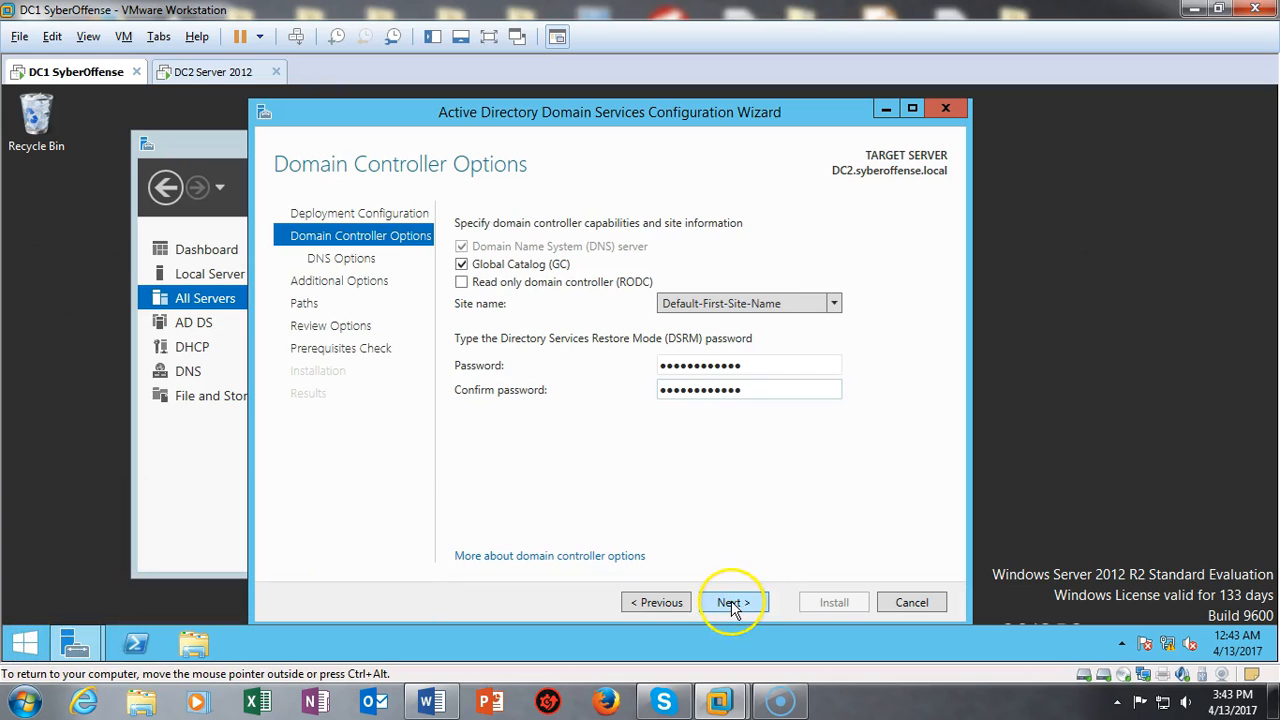
{"action": "left_click", "coordinate": [731, 603]}
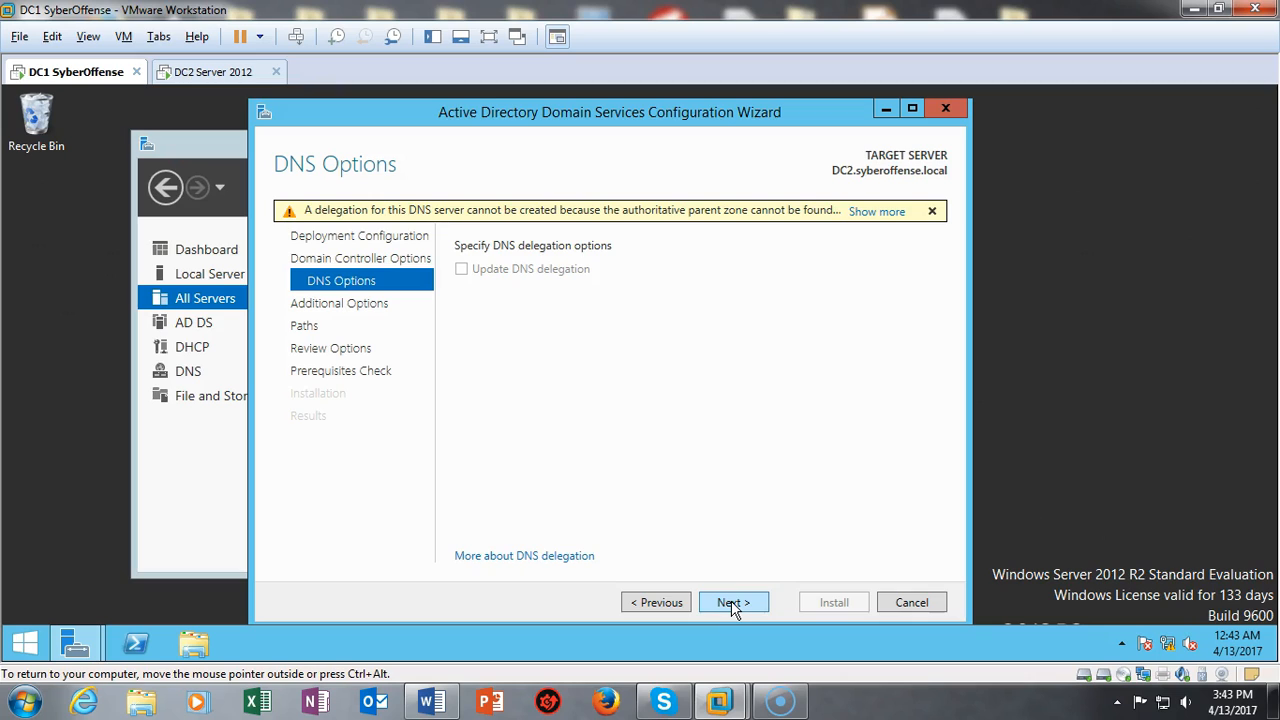
- Accept the DNS options and set replication to come from DC1.syberoffense.local
{"action": "left_click", "coordinate": [731, 603]}
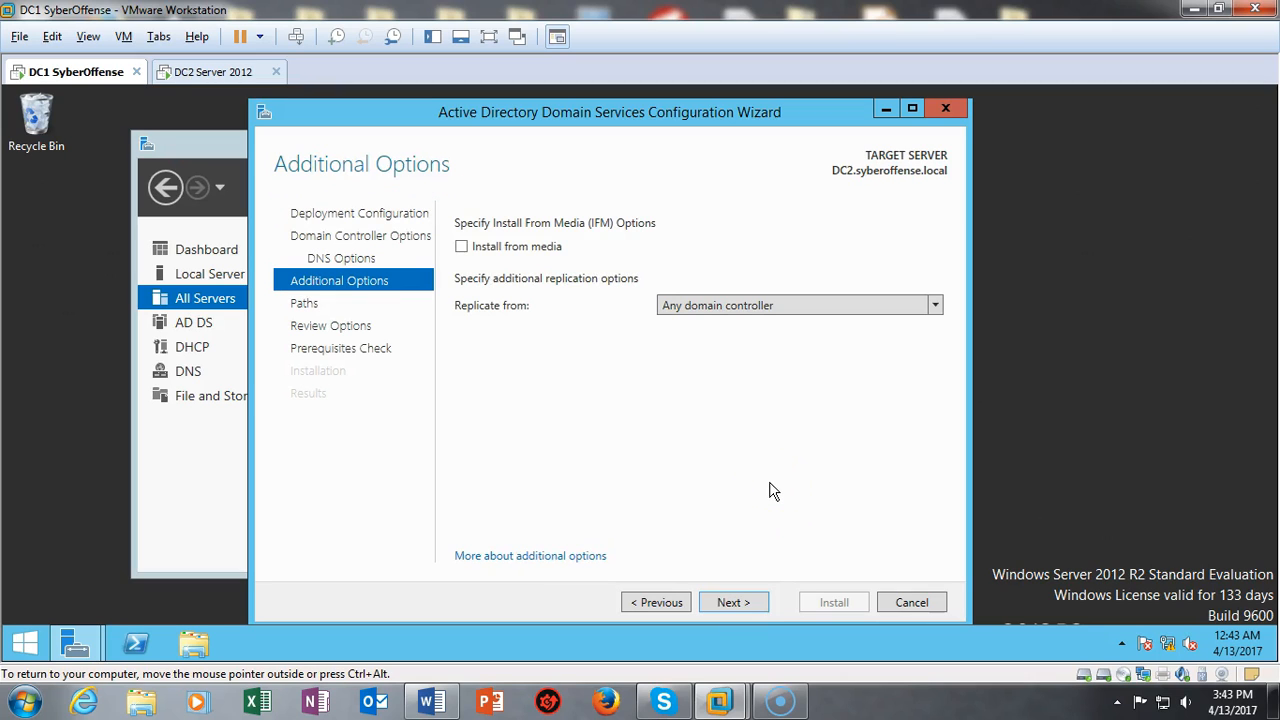
{"action": "left_click", "coordinate": [935, 306]}
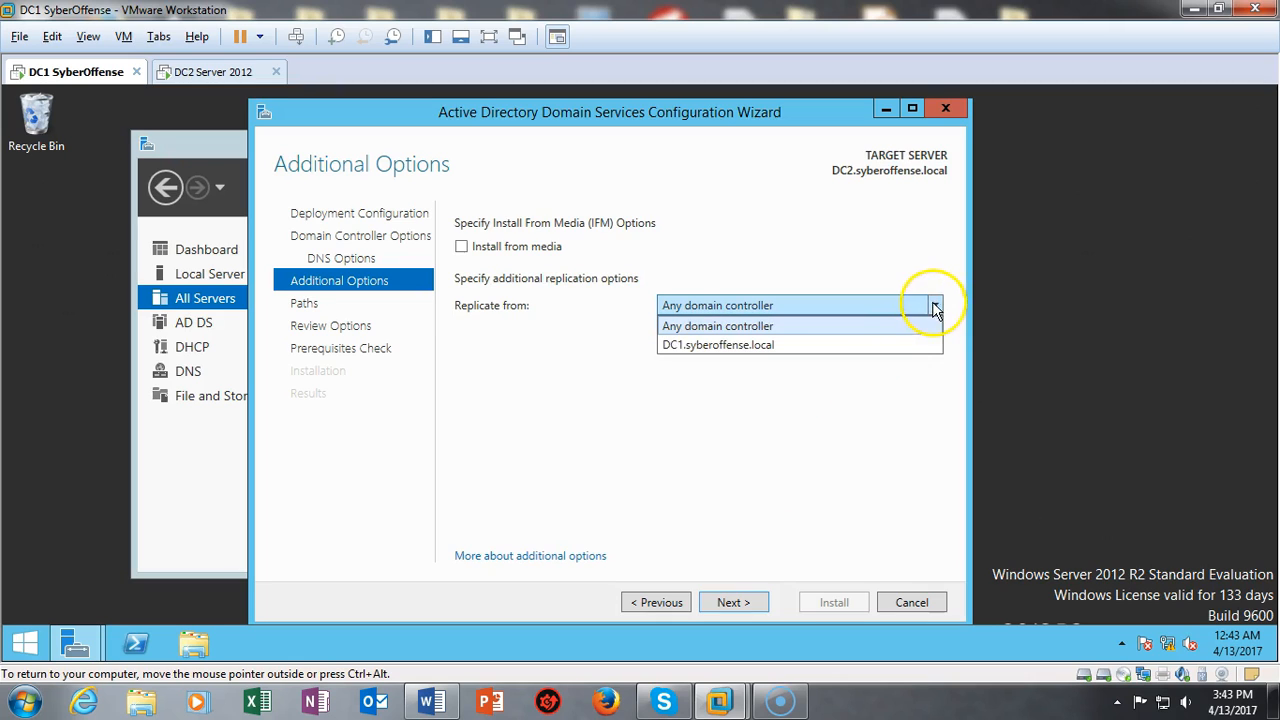
{"action": "left_click", "coordinate": [738, 350]}
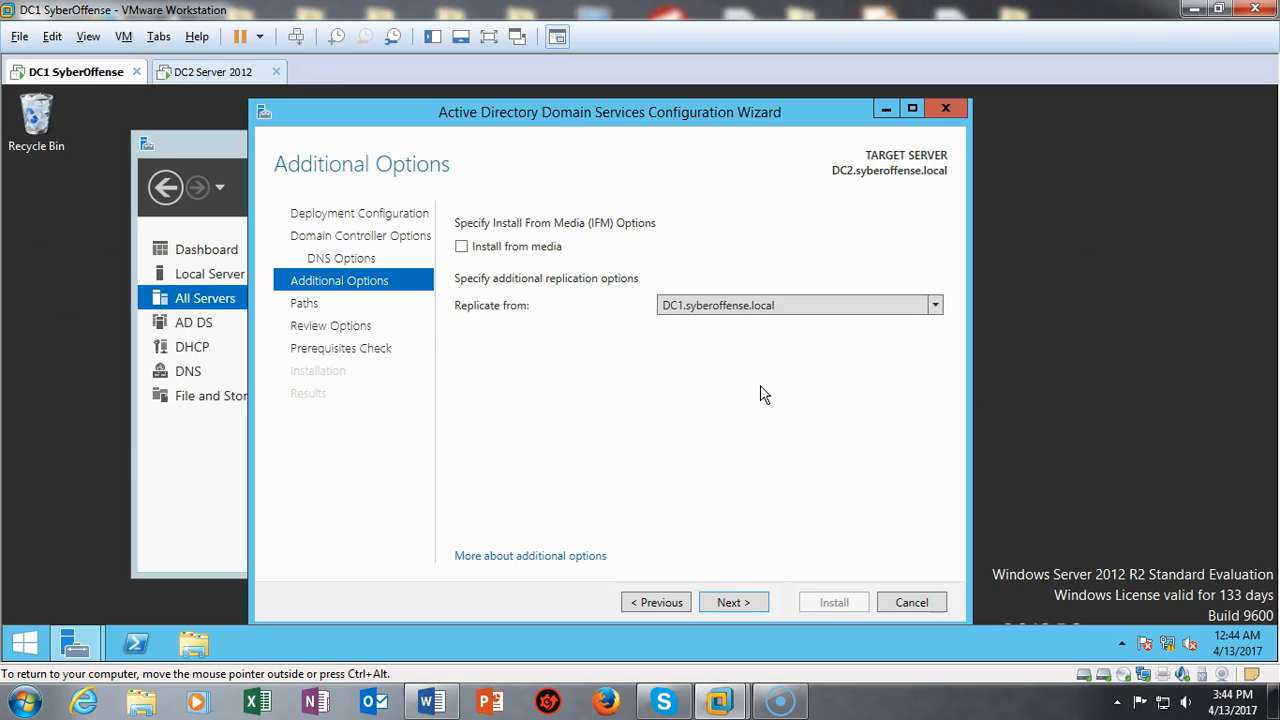
{"action": "left_click", "coordinate": [766, 388]}
{"action": "left_click", "coordinate": [727, 601]}
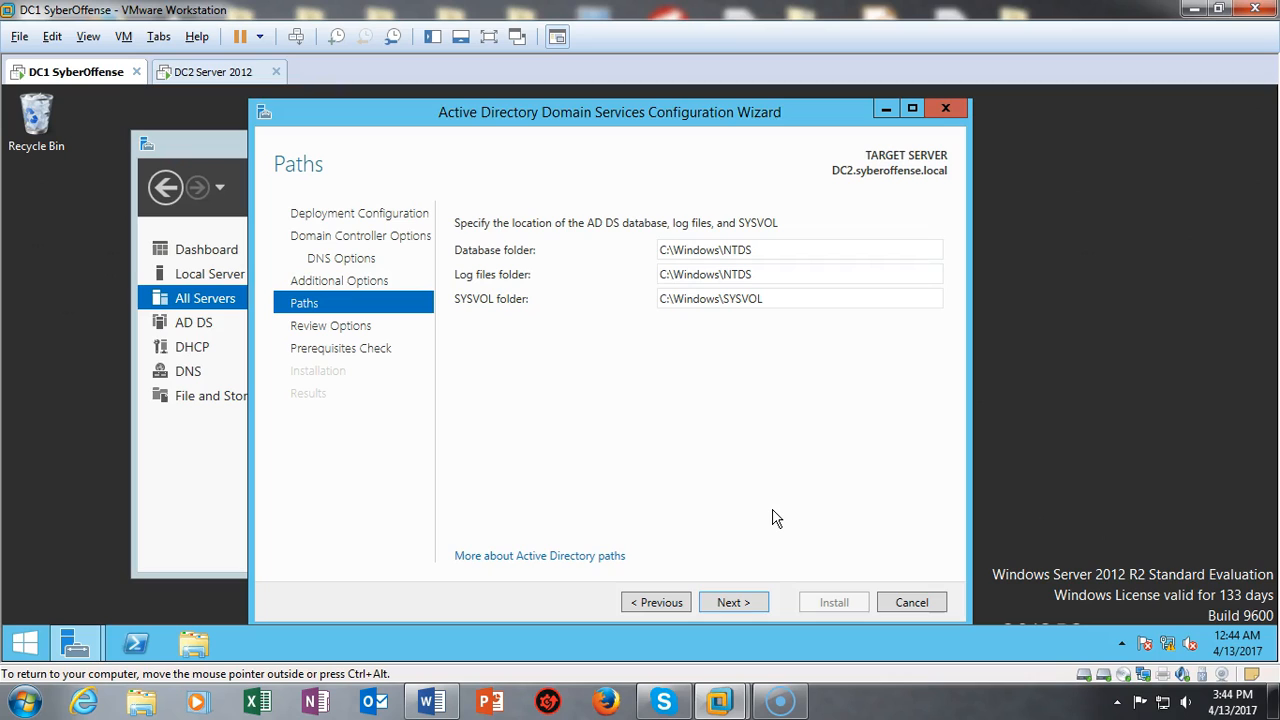
- Accept the default AD DS paths and reviewed options, install the domain controller after the prerequisites check, and close the wizard
{"action": "left_click", "coordinate": [733, 603]}
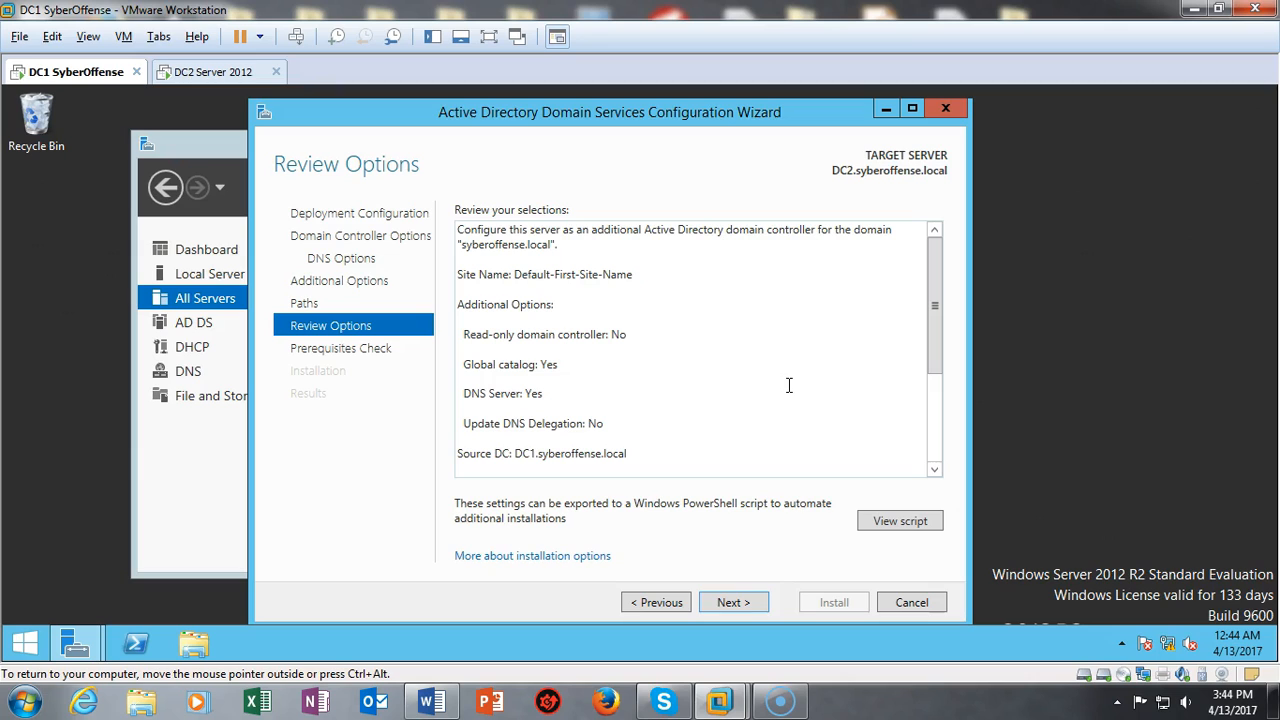
{"action": "left_click", "coordinate": [735, 603]}
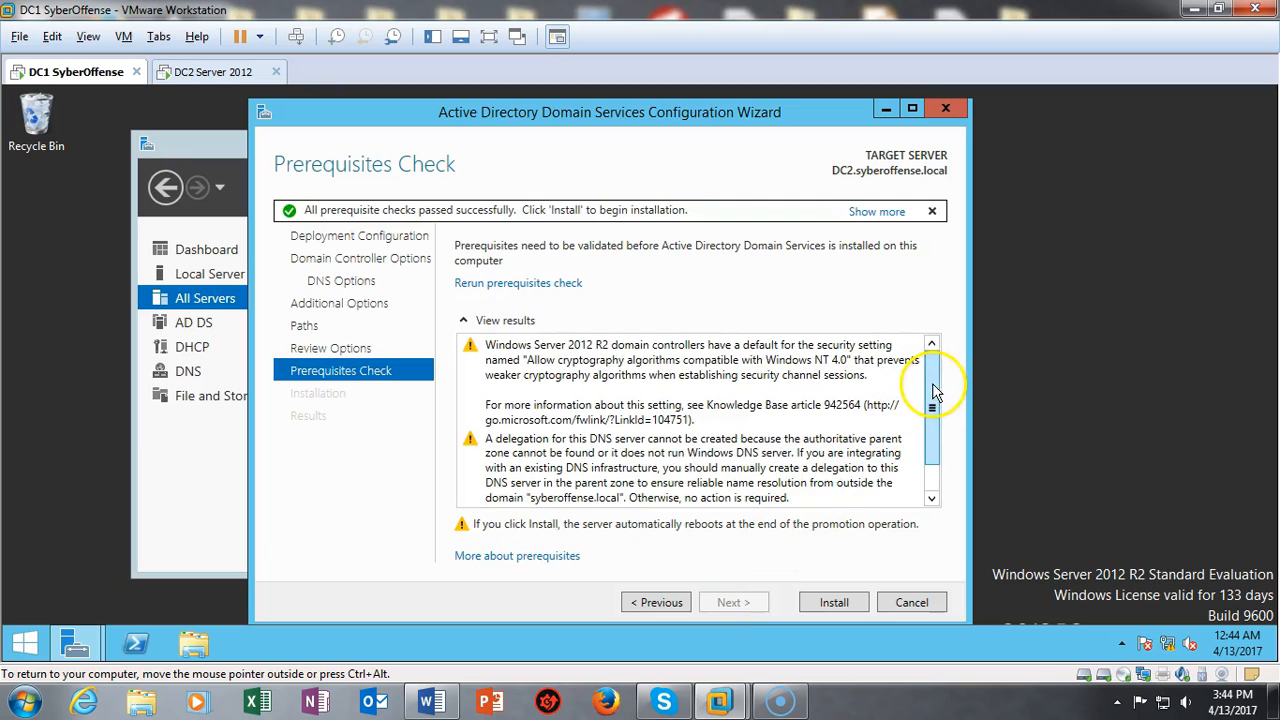
{"action": "left_click_drag", "start_coordinate": [932, 383], "coordinate": [933, 410]}
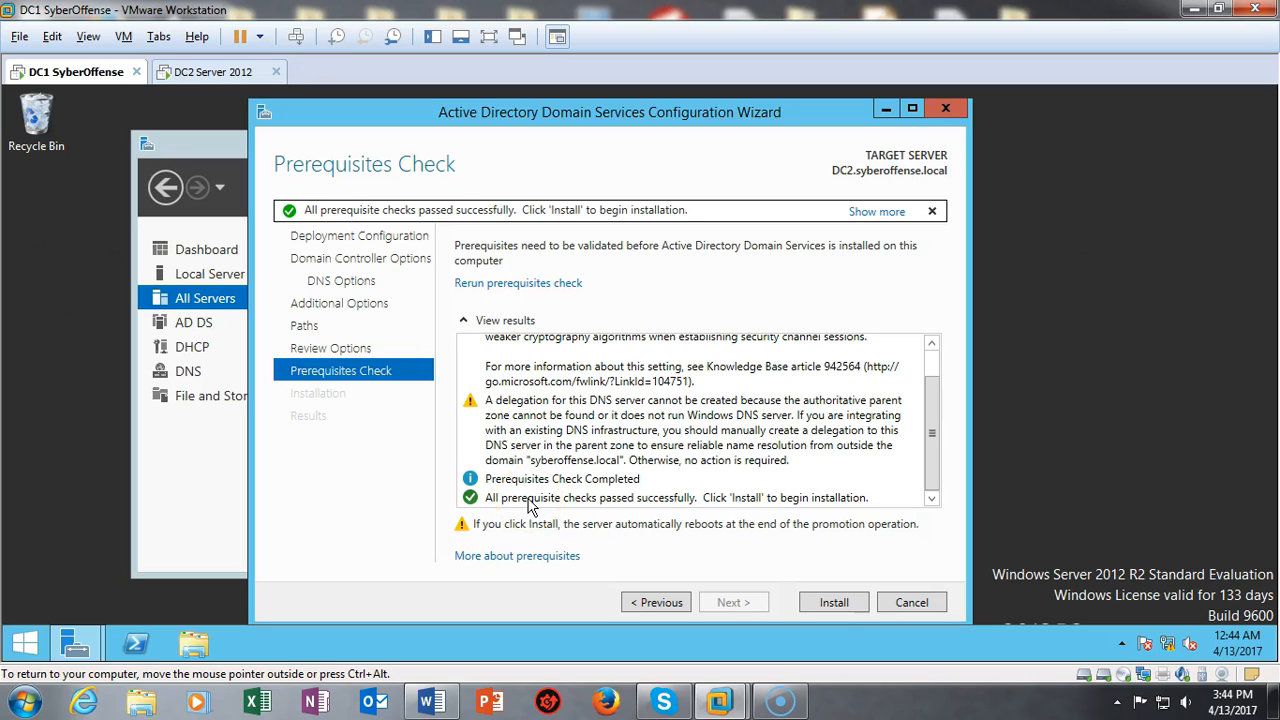
{"action": "left_click", "coordinate": [830, 606]}
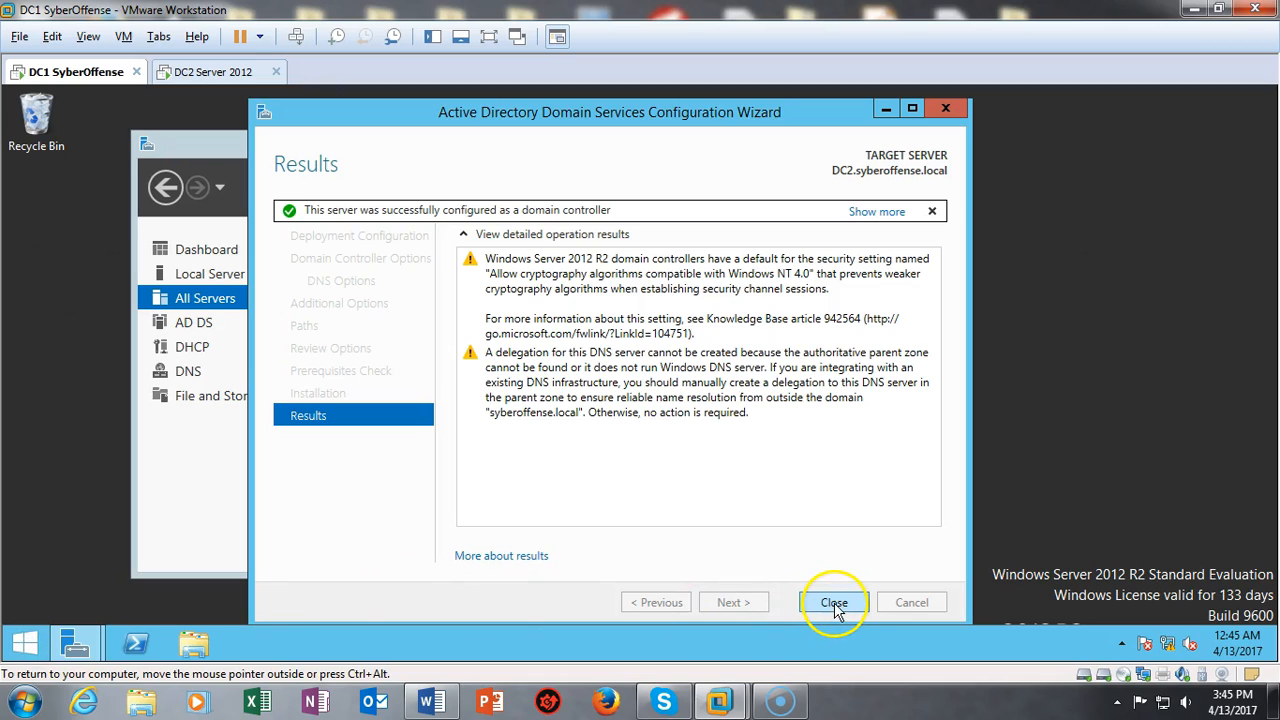
{"action": "left_click", "coordinate": [834, 604]}
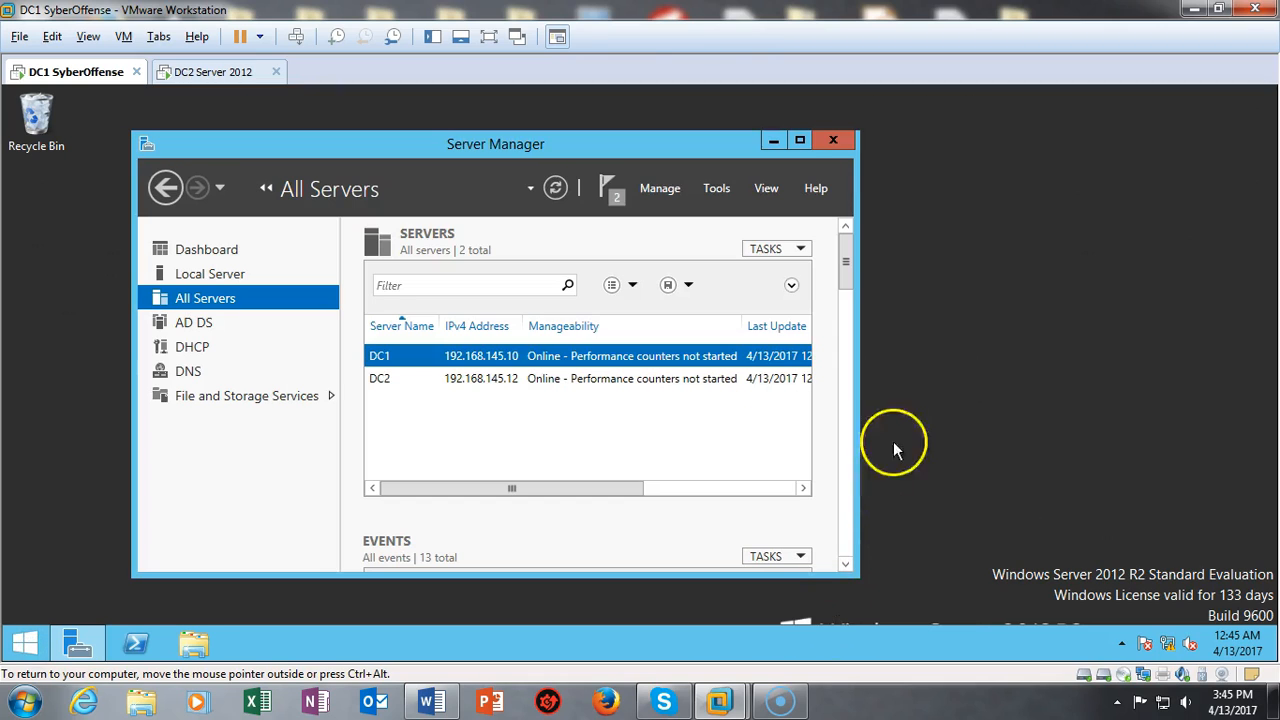
- Check the deployment notifications for DC2 and the Domain Controllers container in Active Directory Users and Computers
{"action": "left_click", "coordinate": [613, 199]}
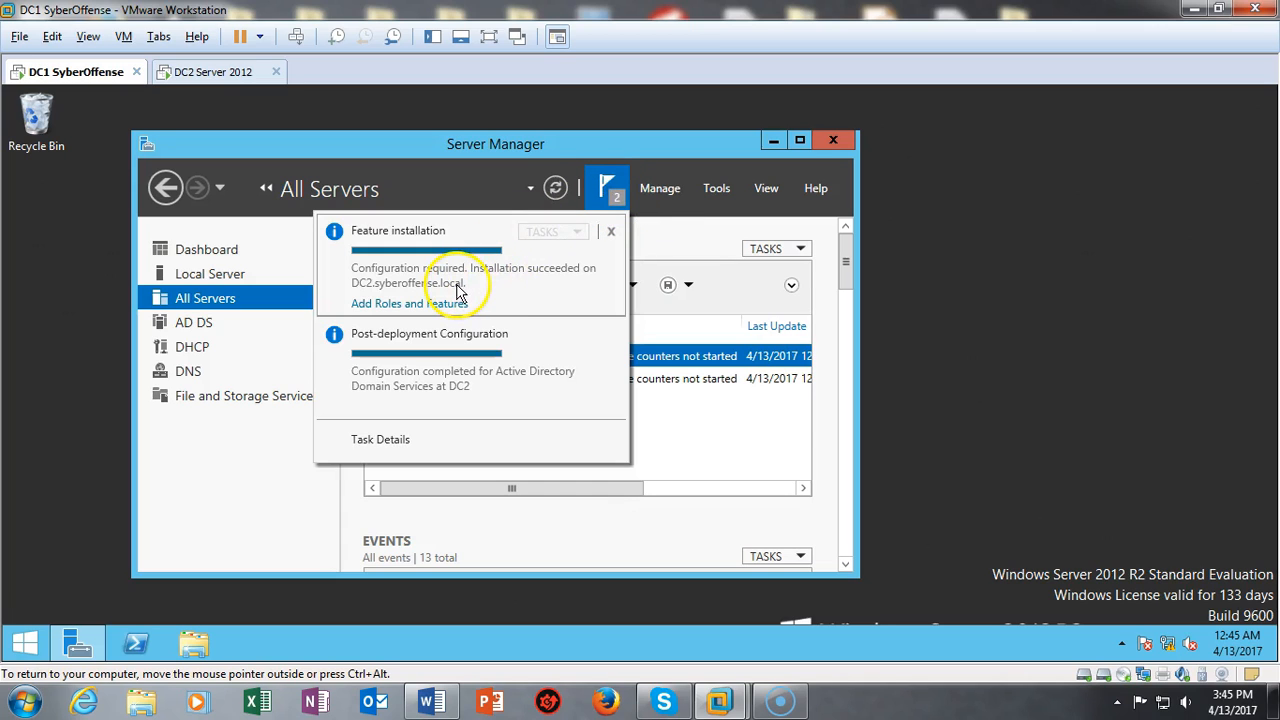
{"action": "left_click", "coordinate": [684, 246]}
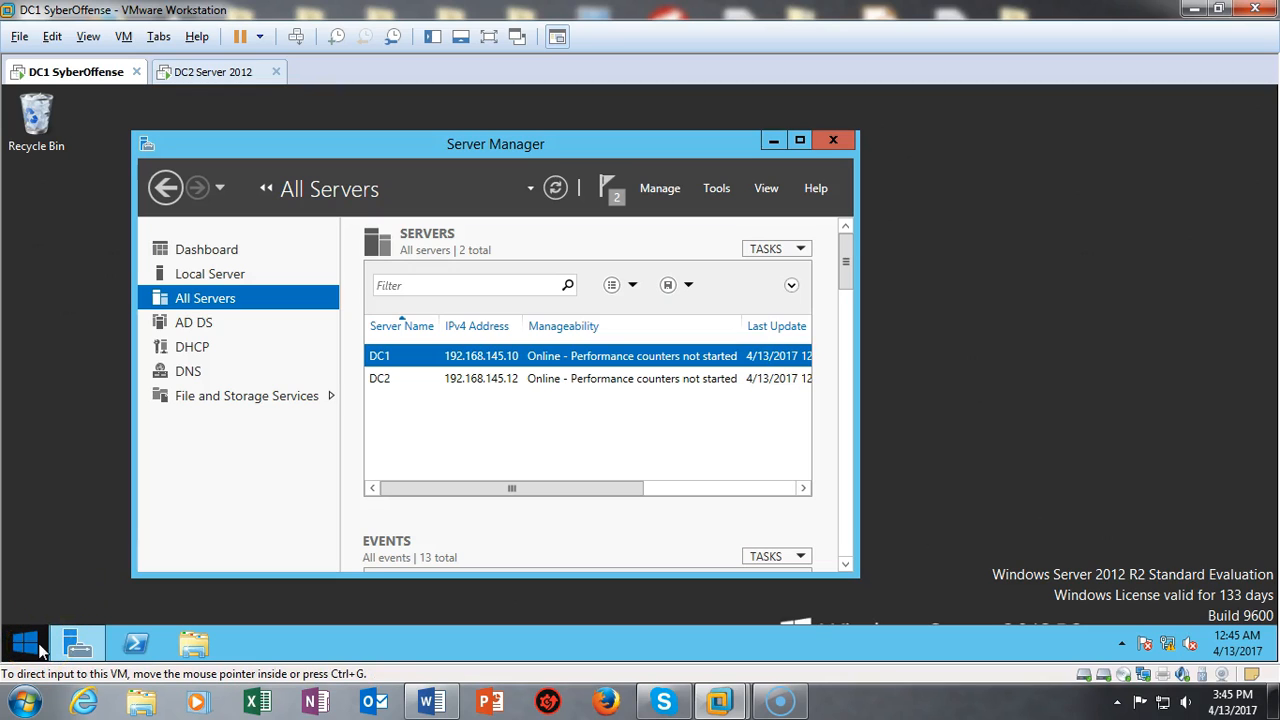
{"action": "left_click", "coordinate": [52, 432]}
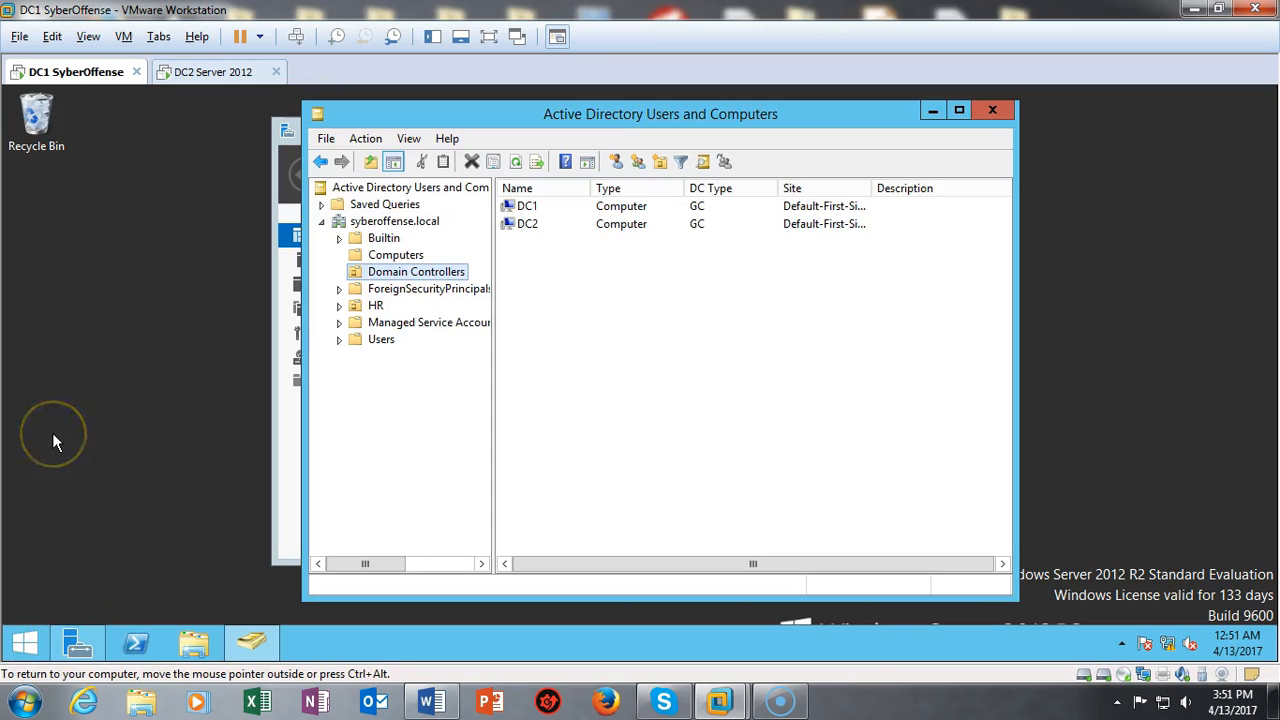